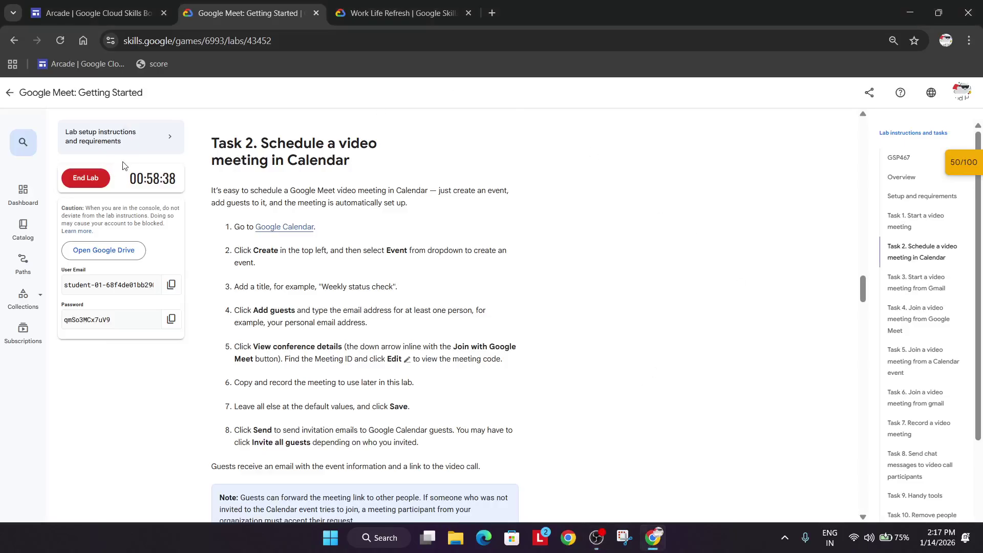
Open the lab's Google Drive in an incognito window and show the Google apps grid
right_click(117, 248)
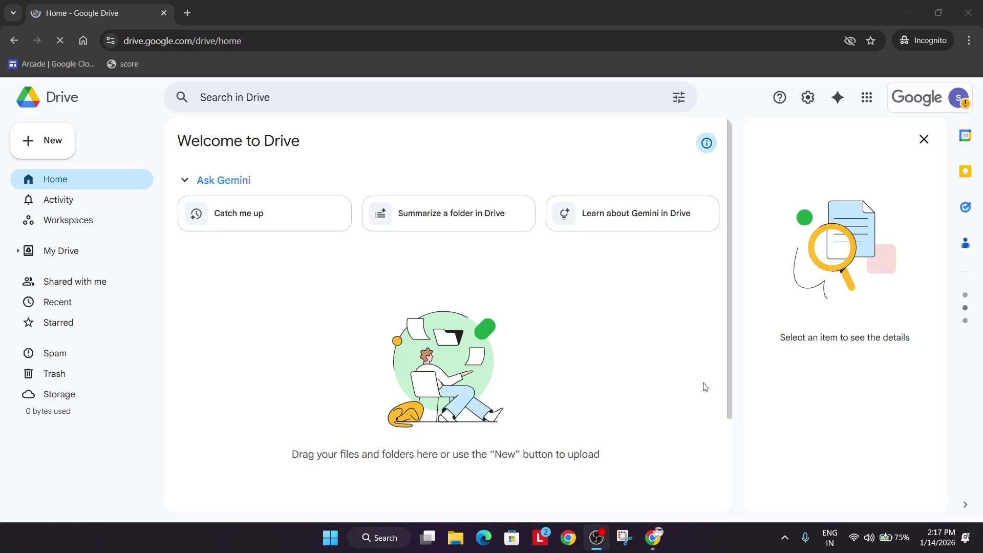
click(867, 98)
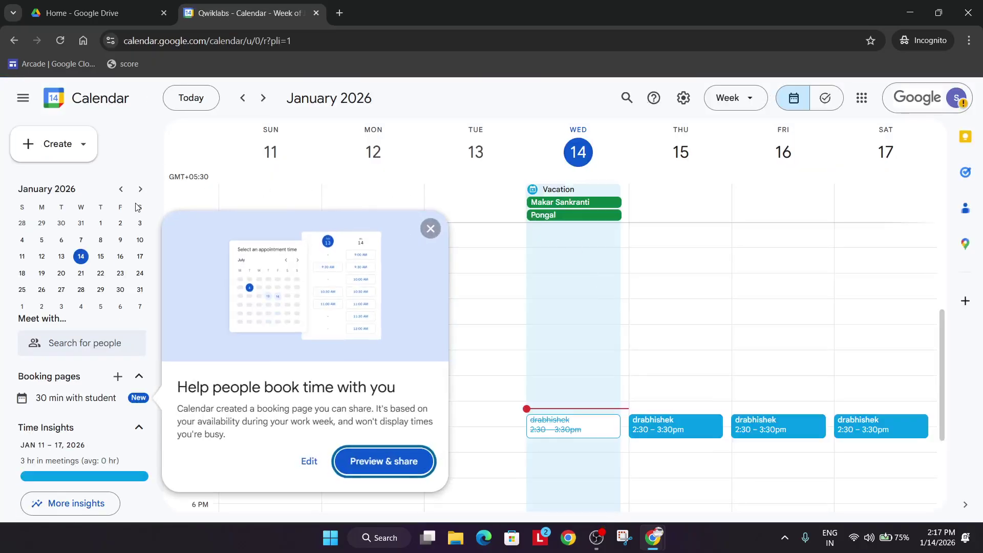
Dismiss the booking-page and working-location prompts and open Calendar's Create choices
click(431, 229)
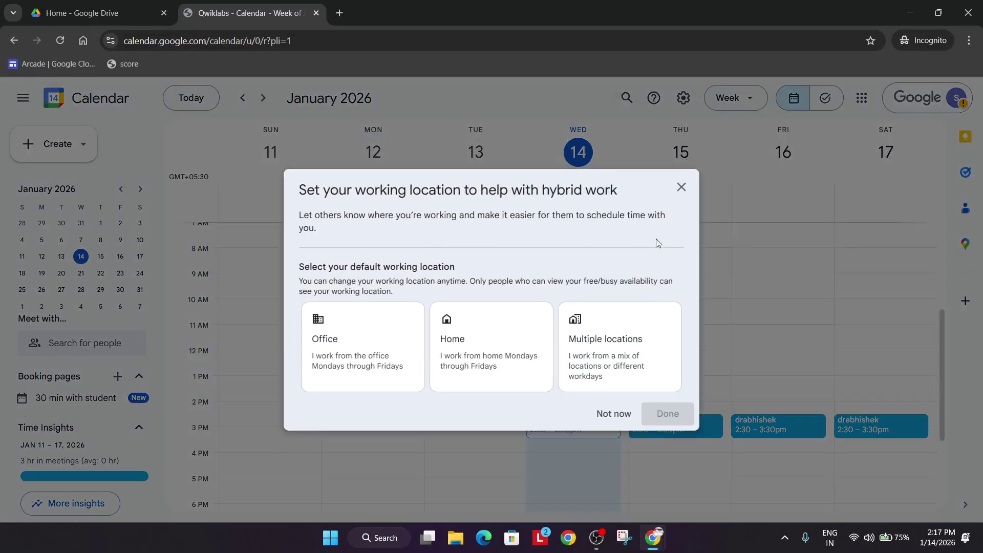
click(681, 186)
click(54, 143)
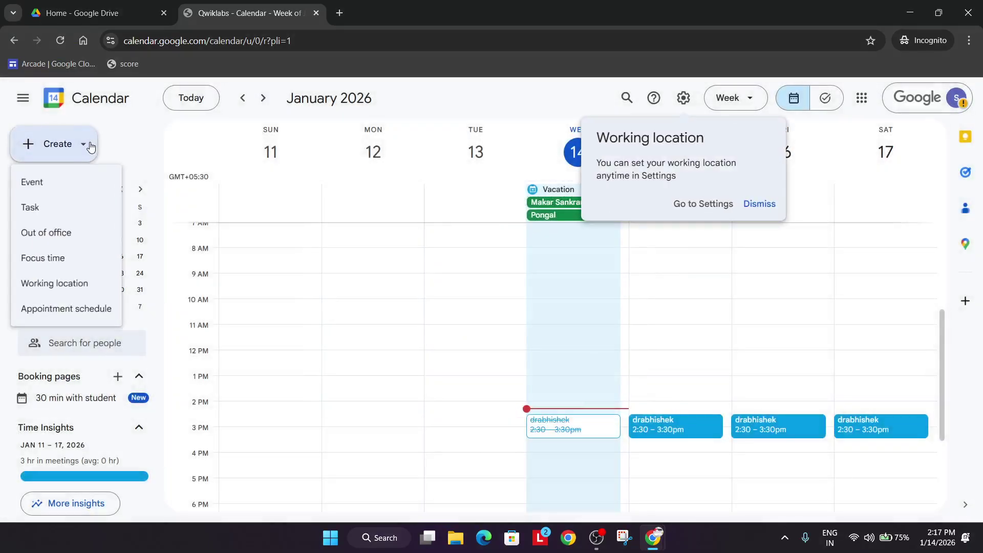
Create a new event and paste the example title 'Weekly status check' from the lab instructions
click(64, 185)
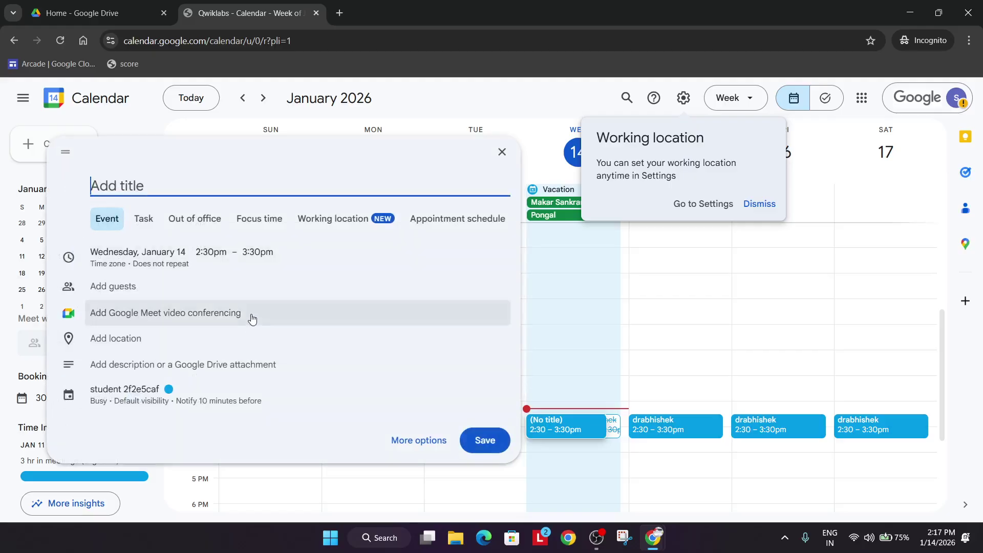
key(alt+Tab)
key(Tab)
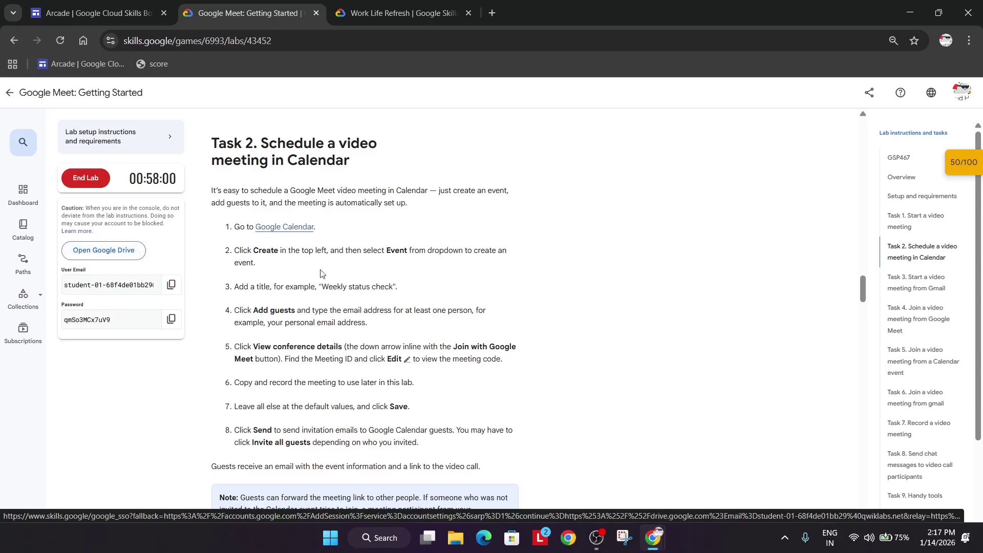
drag(323, 287, 390, 287)
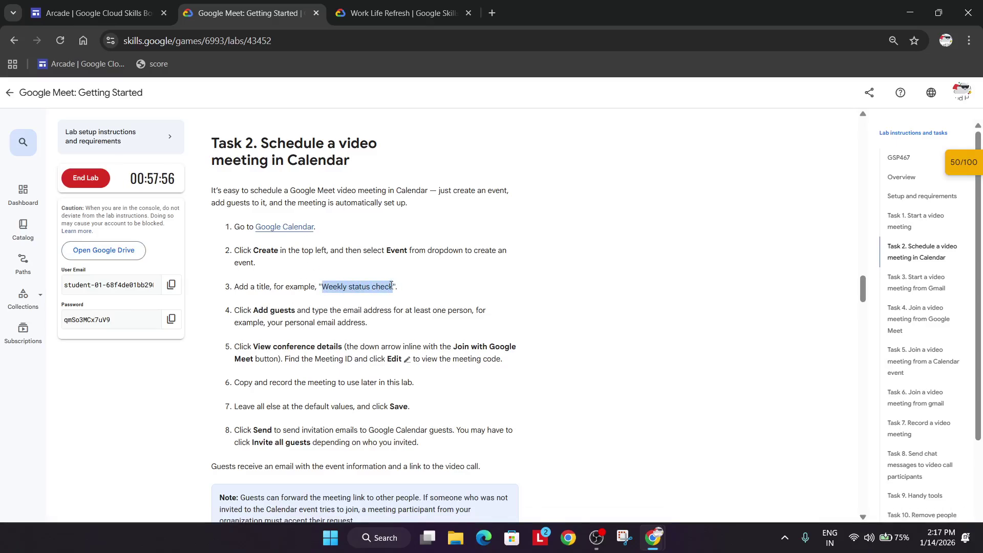
key(alt+Tab)
click(173, 185)
text(Weekly status check)
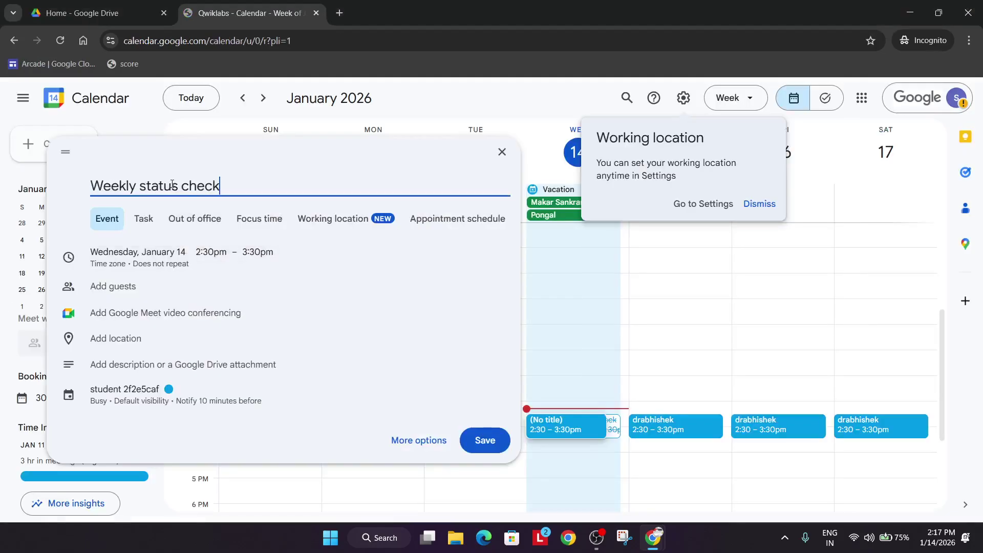
Start adding guests and go to the lab instructions for the student email
key(alt+Tab)
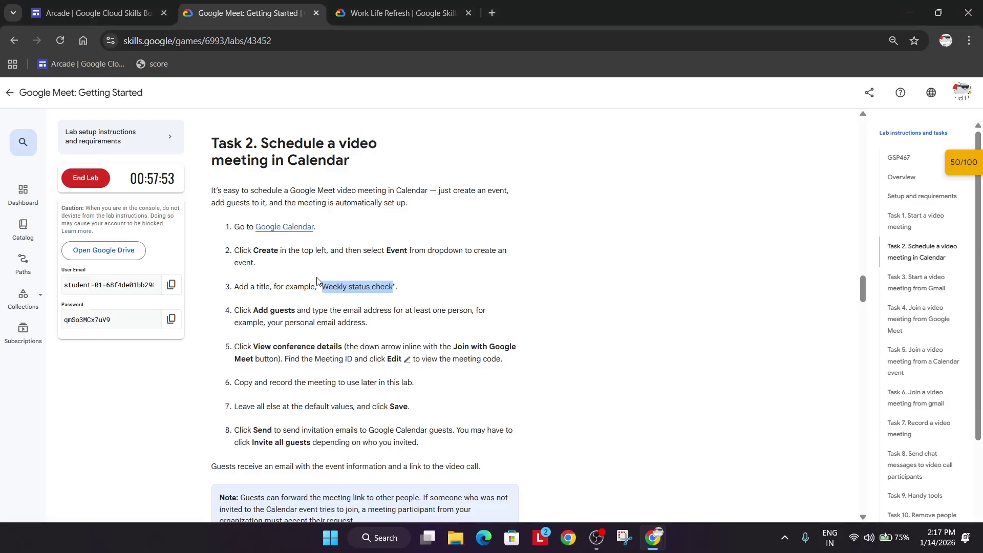
key(alt+Tab)
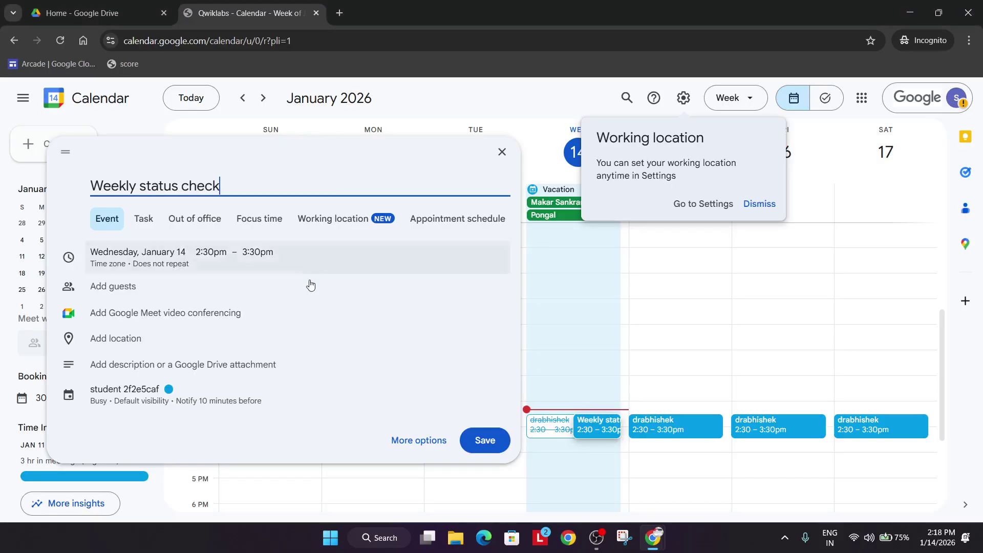
click(269, 284)
key(alt+Tab)
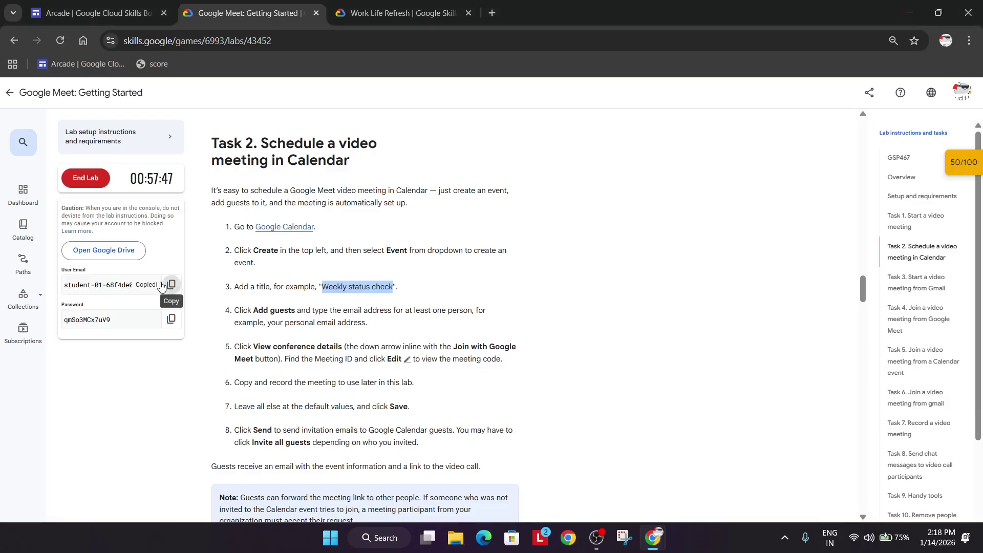
Add the student email and an edited variant of it as two event guests
key(alt+Tab)
key(ctrl+v)
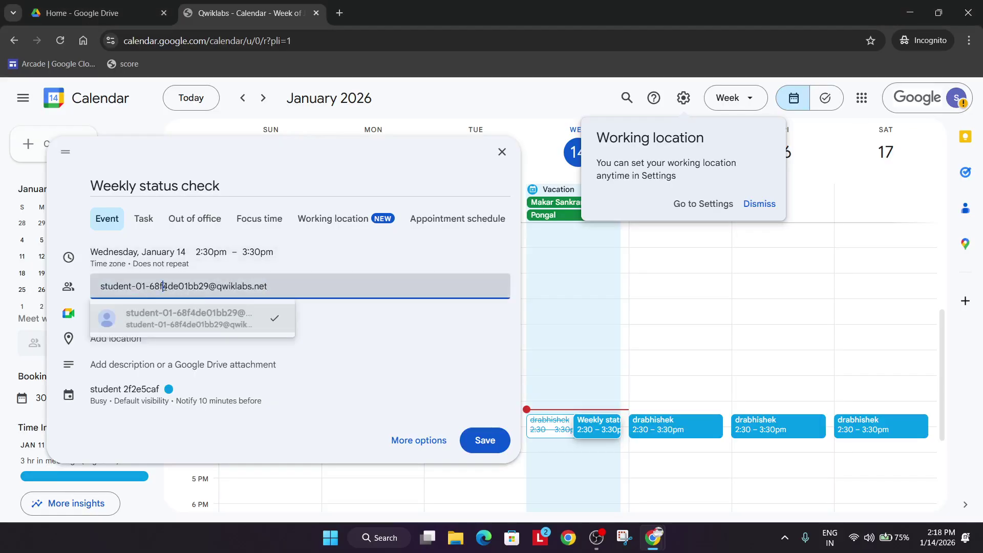
click(200, 319)
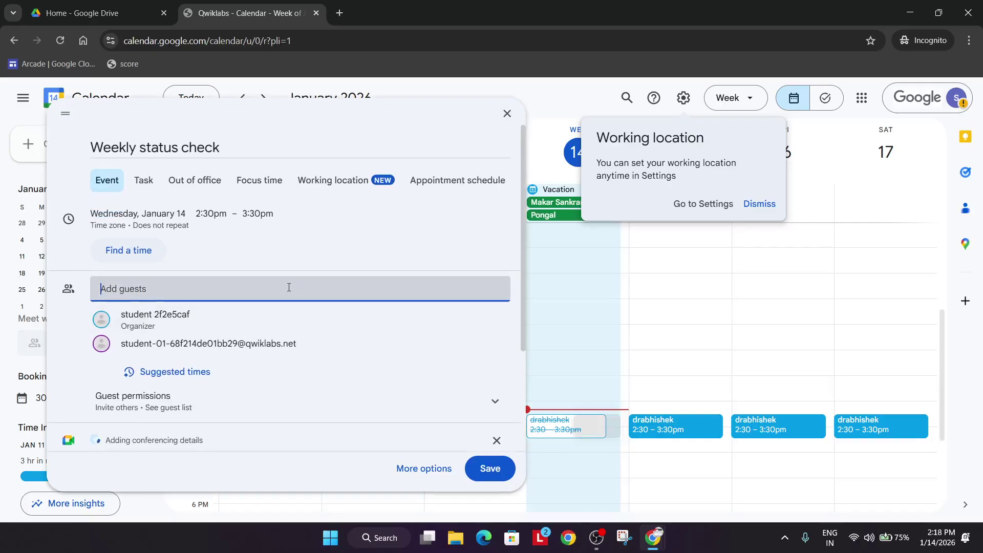
key(ctrl+v)
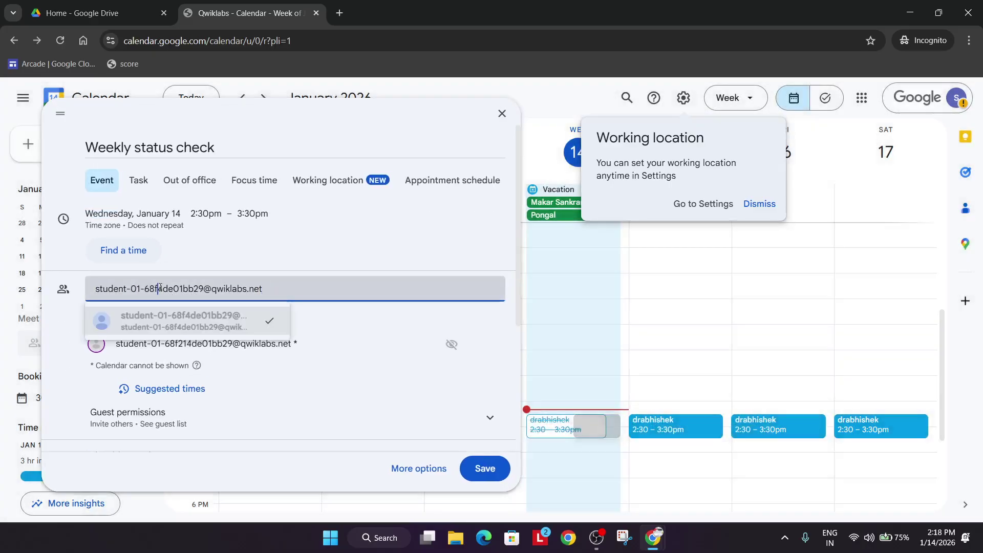
text(222)
key(Return)
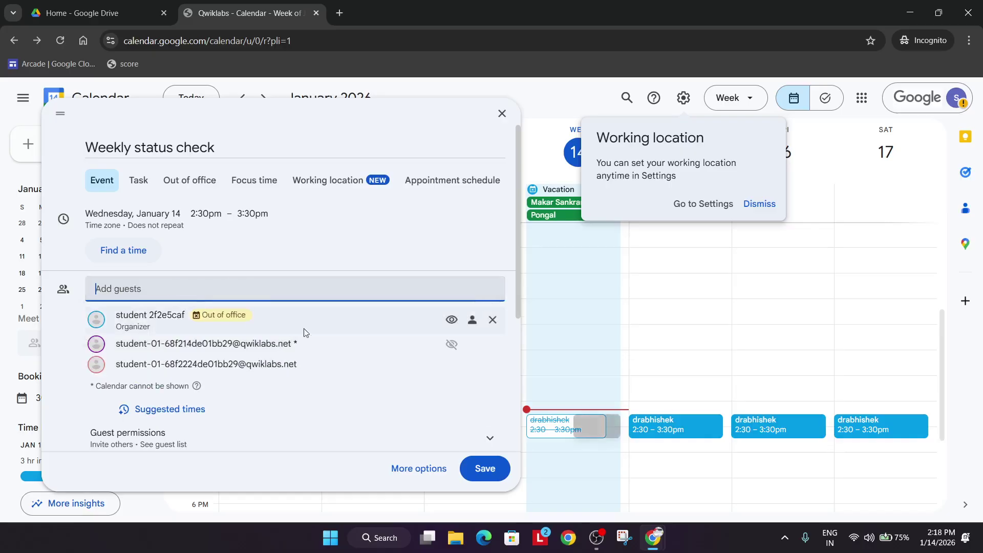
scroll(312, 336, down, 2)
scroll(294, 329, down, 1)
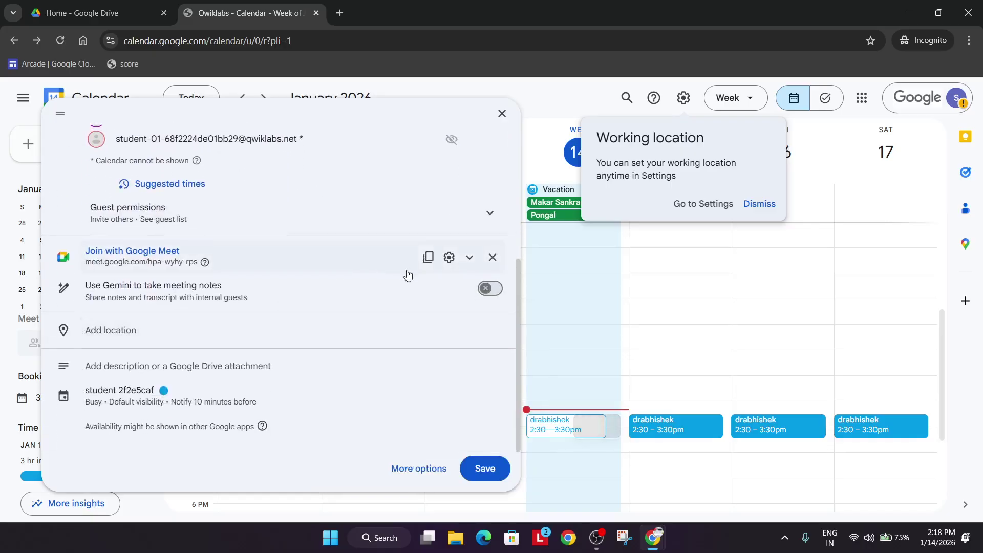
Expand the Google Meet conference details to see the Meeting ID and check the lab instructions
click(467, 257)
scroll(259, 317, down, 2)
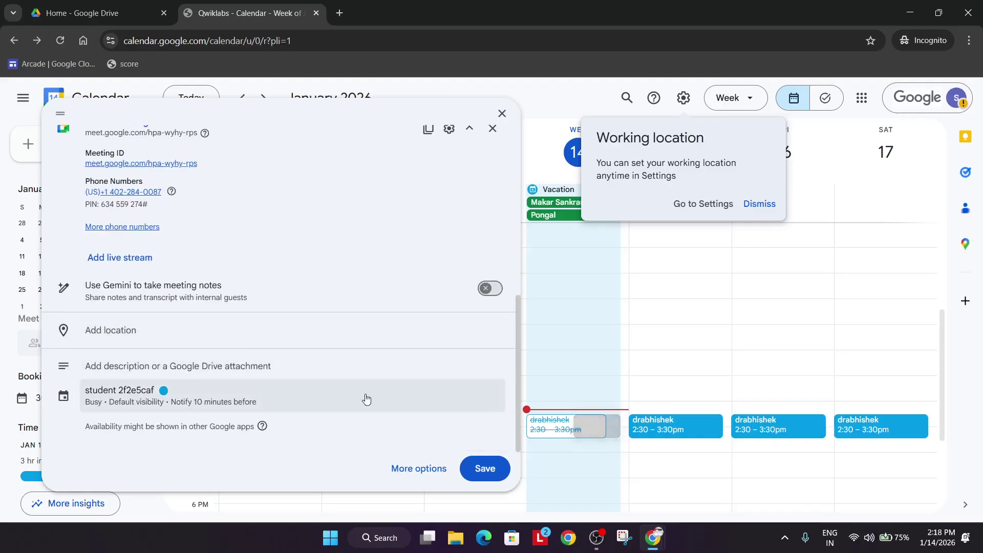
scroll(438, 310, up, 2)
scroll(429, 307, up, 1)
scroll(423, 358, up, 1)
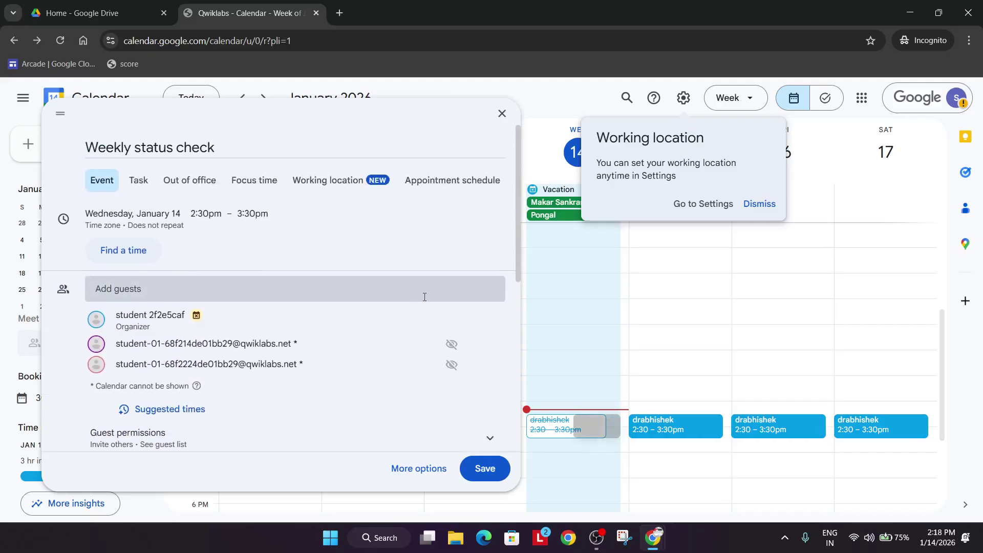
key(alt+Tab)
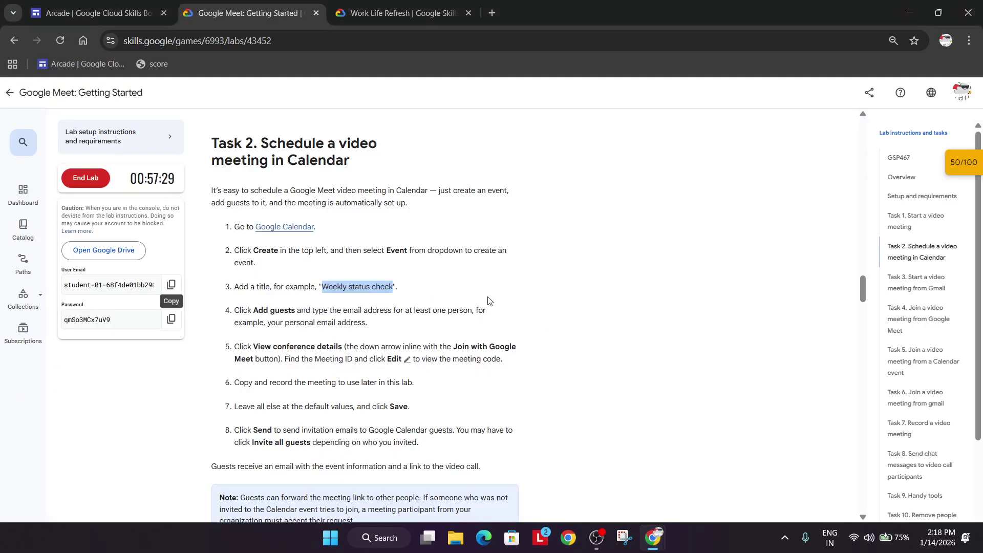
key(alt+Tab)
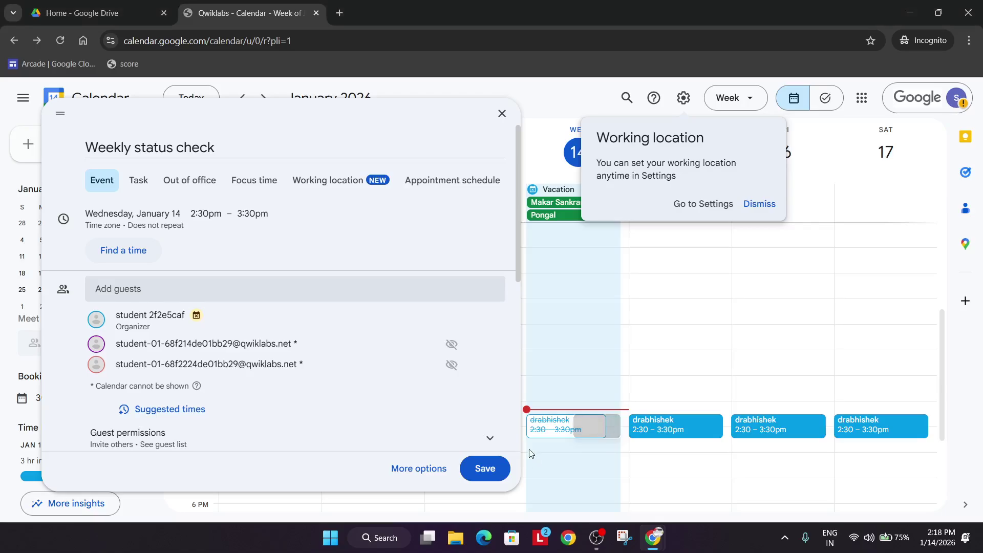
Save the event, sending invitation emails to all guests including those outside the organization
click(484, 470)
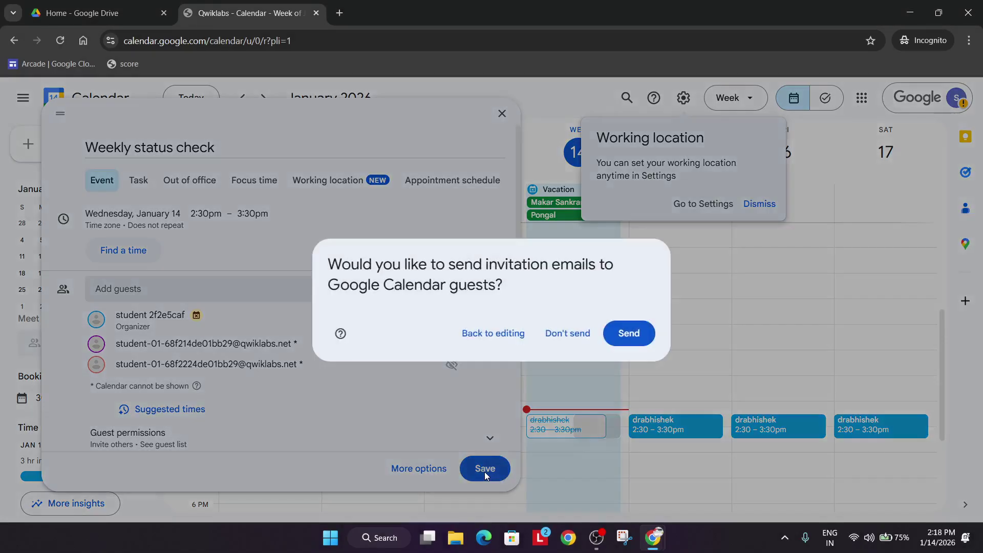
click(627, 337)
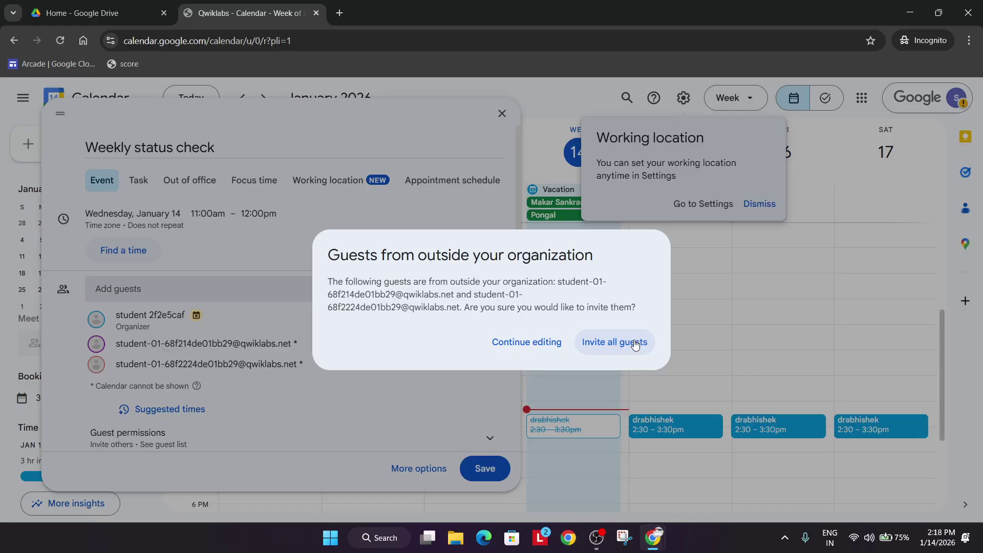
click(631, 342)
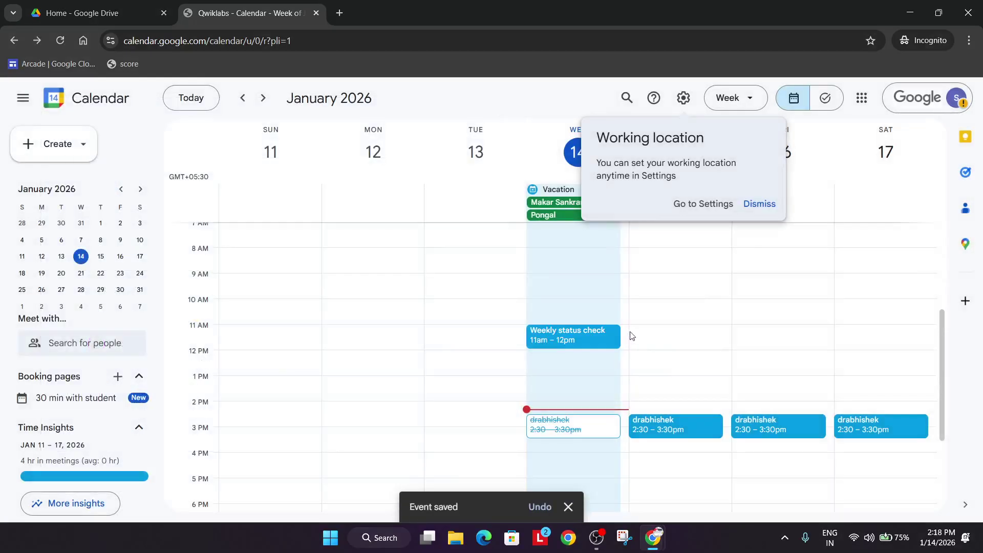
key(alt+Tab)
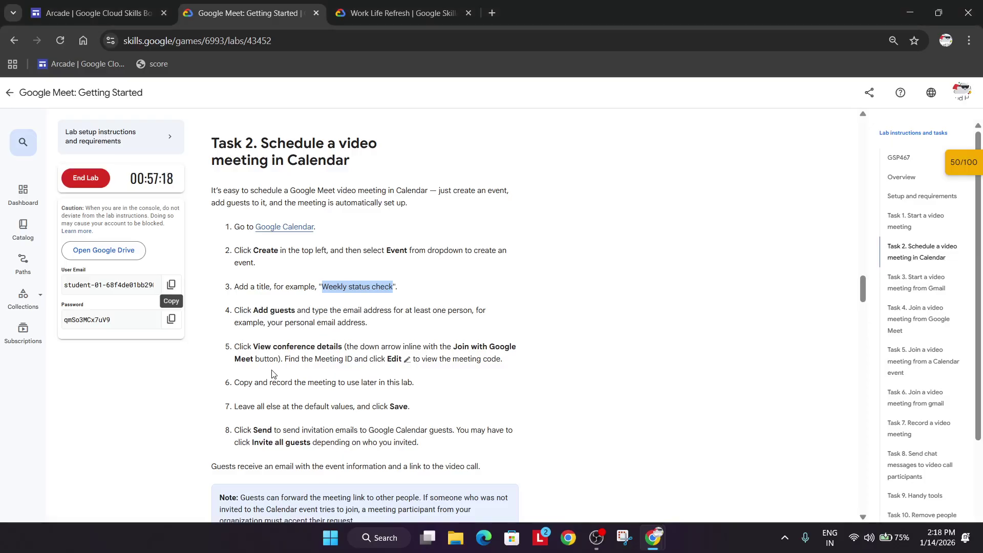
scroll(300, 200, down, 5)
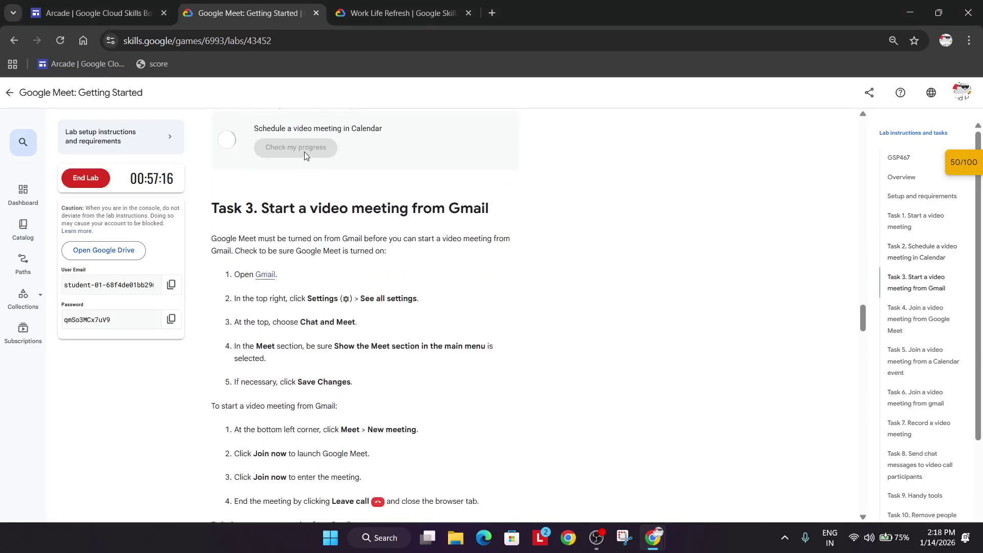
key(alt+Tab)
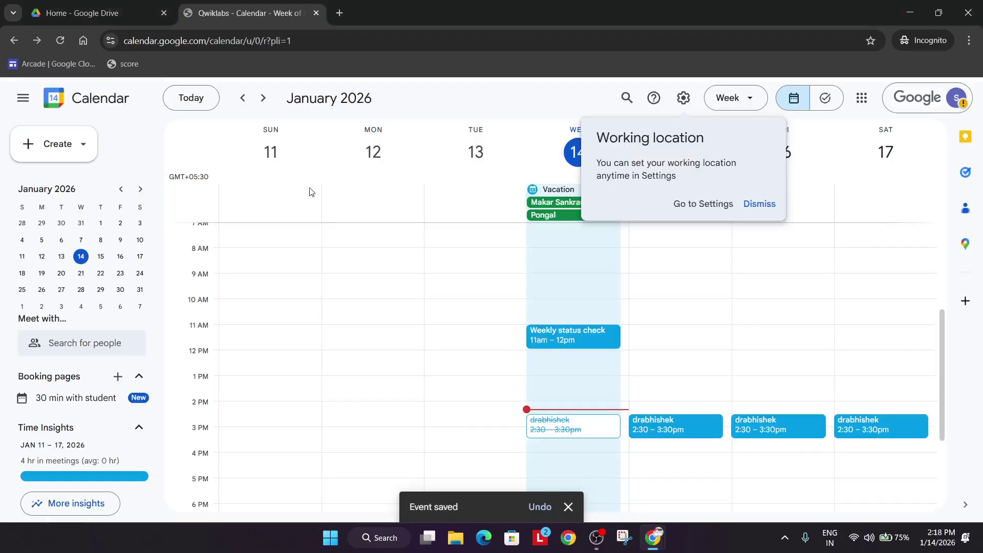
Open the saved Weekly status check event and join its Google Meet call
click(556, 342)
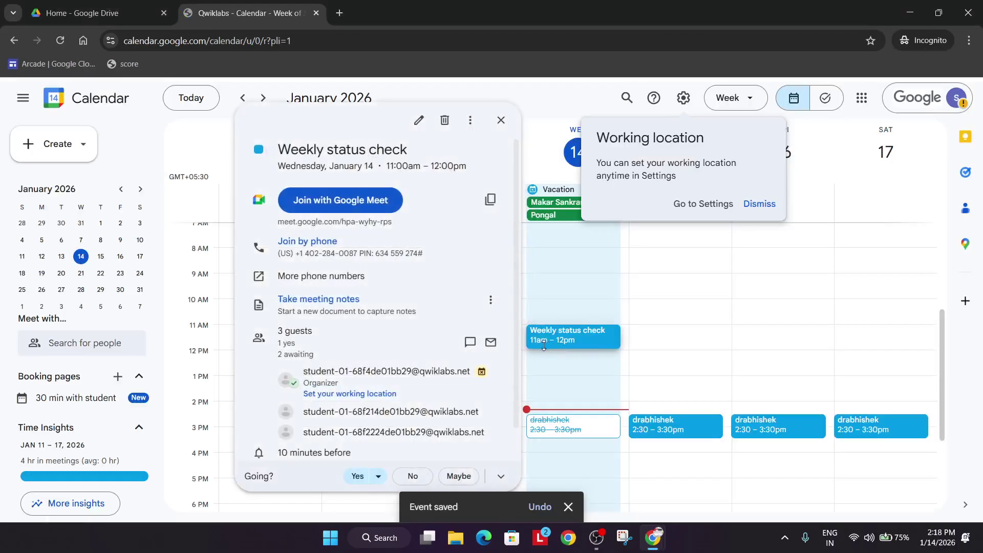
click(324, 205)
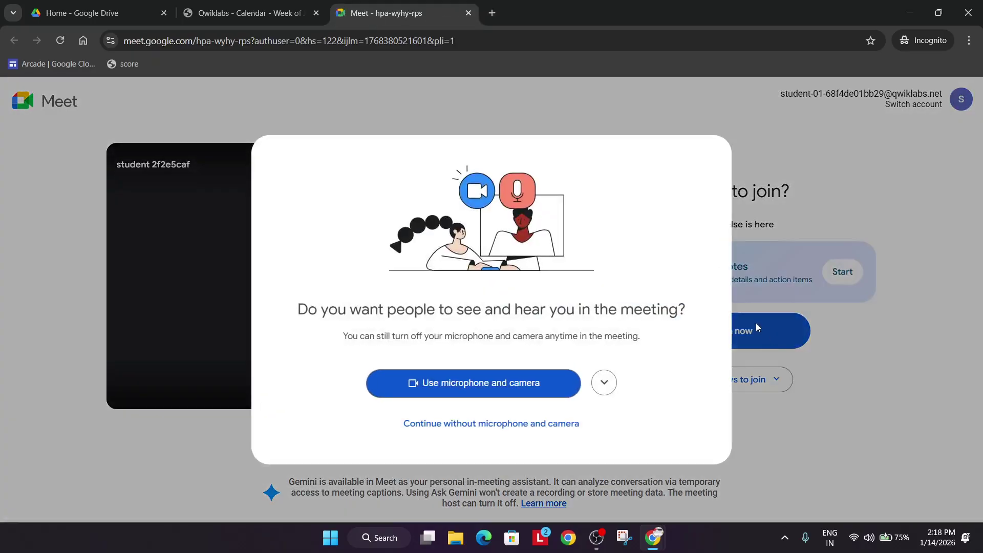
Continue into the Meet call without microphone and camera
click(527, 423)
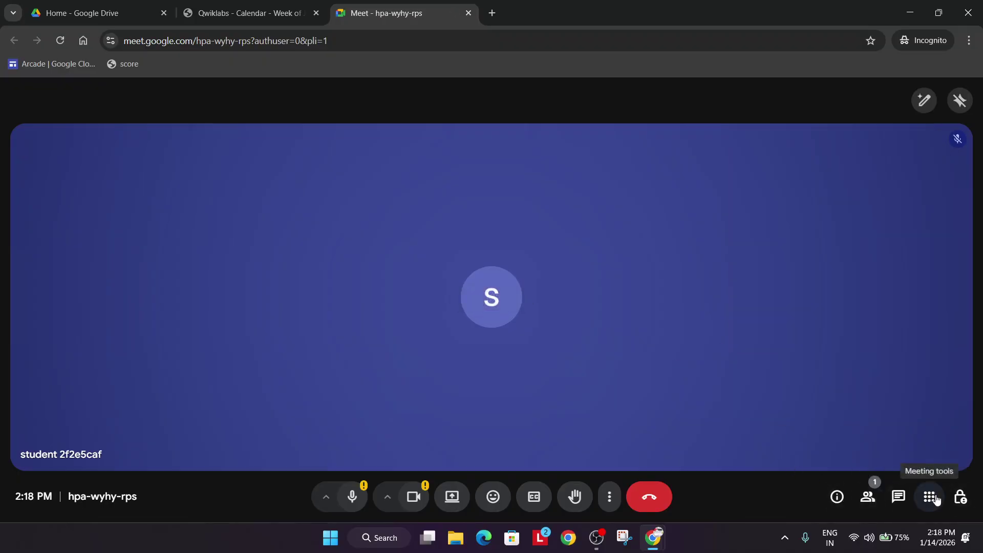
Start recording the call from Meeting tools > Record, confirming everyone's consent, then return to the lab
click(930, 498)
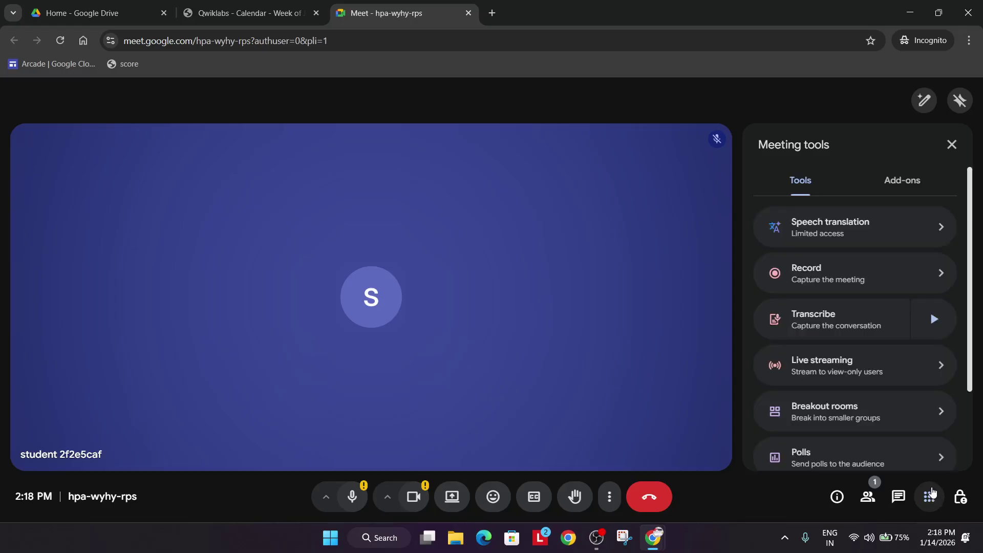
scroll(862, 411, down, 3)
scroll(862, 412, up, 3)
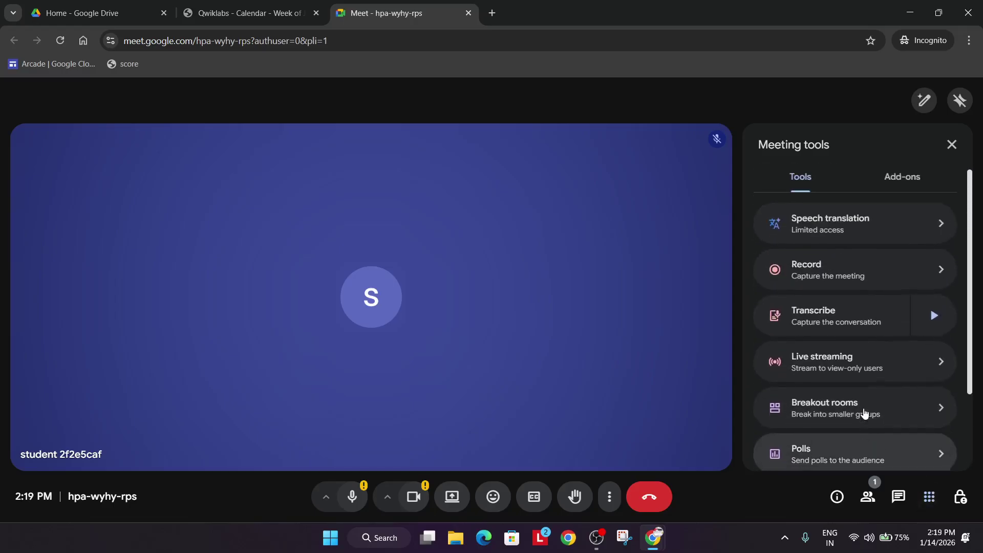
click(857, 278)
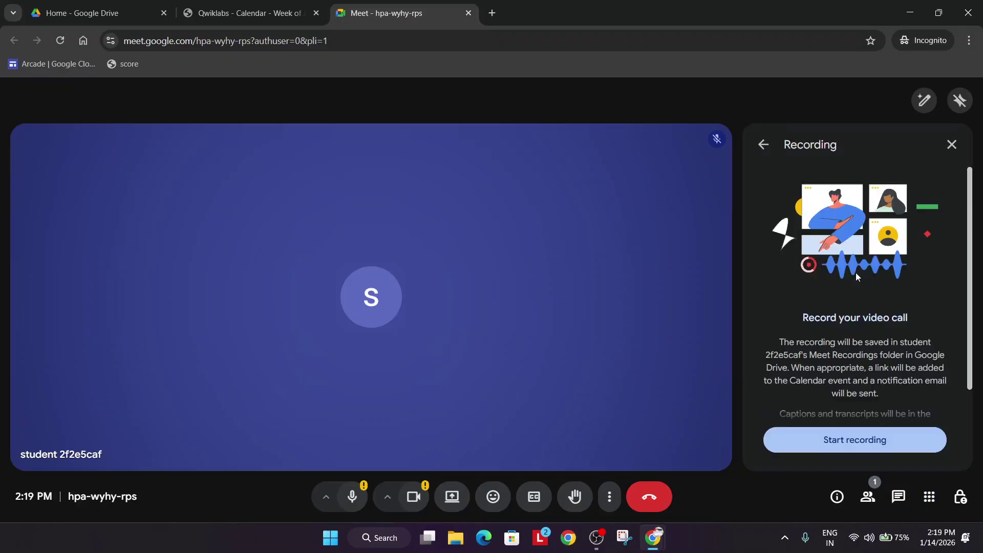
click(828, 444)
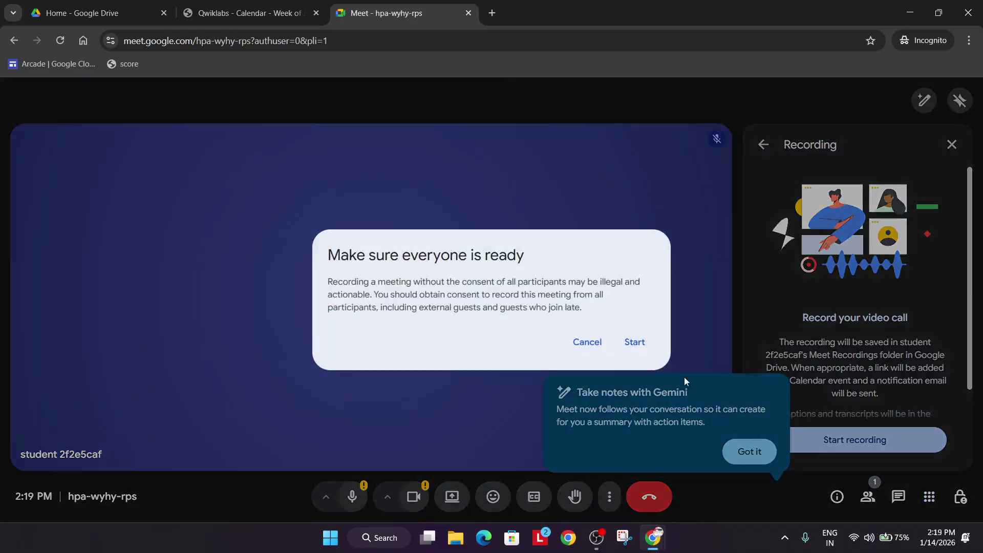
click(634, 341)
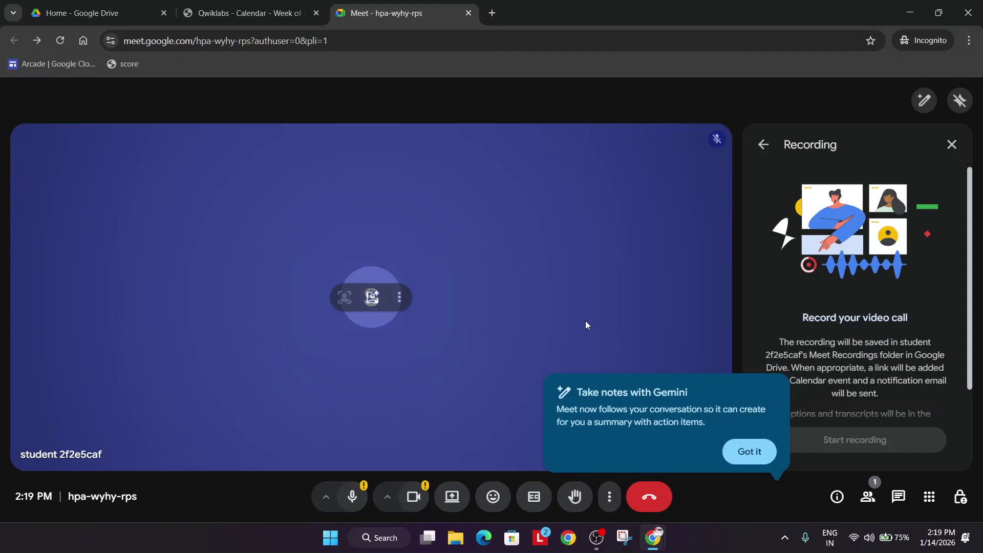
key(alt+Tab)
scroll(304, 371, down, 4)
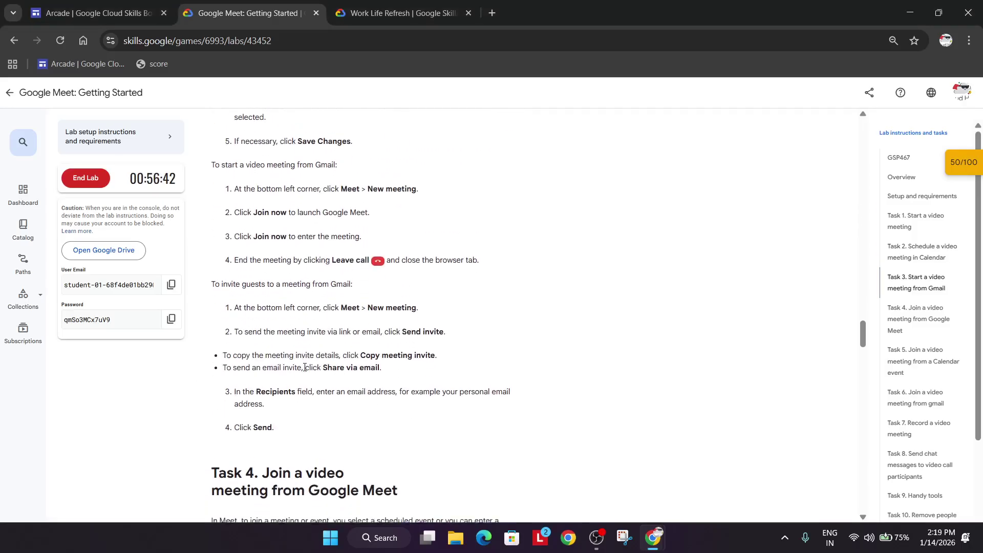
scroll(304, 371, down, 4)
scroll(304, 367, down, 4)
scroll(304, 367, down, 2)
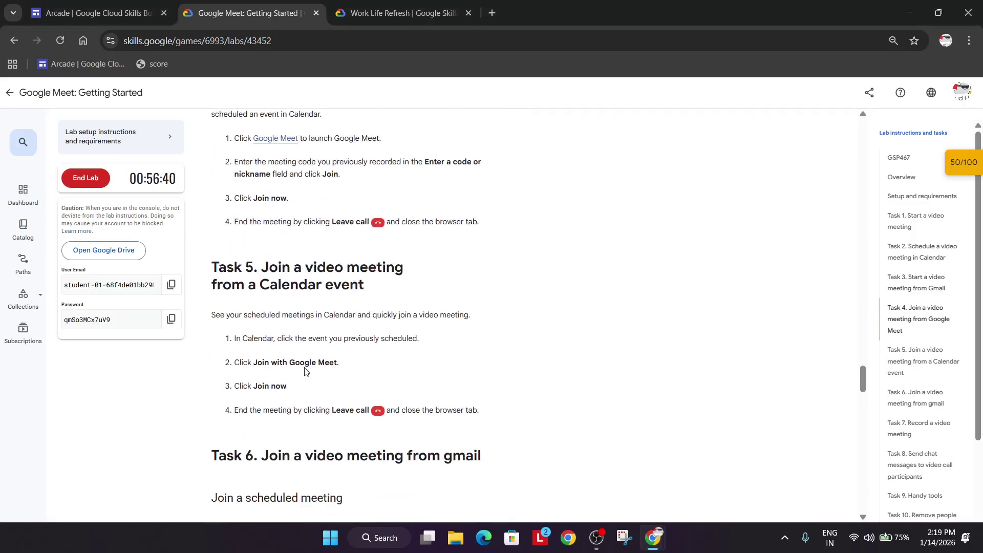
scroll(304, 369, down, 3)
scroll(305, 370, down, 3)
scroll(305, 371, down, 2)
scroll(305, 372, down, 1)
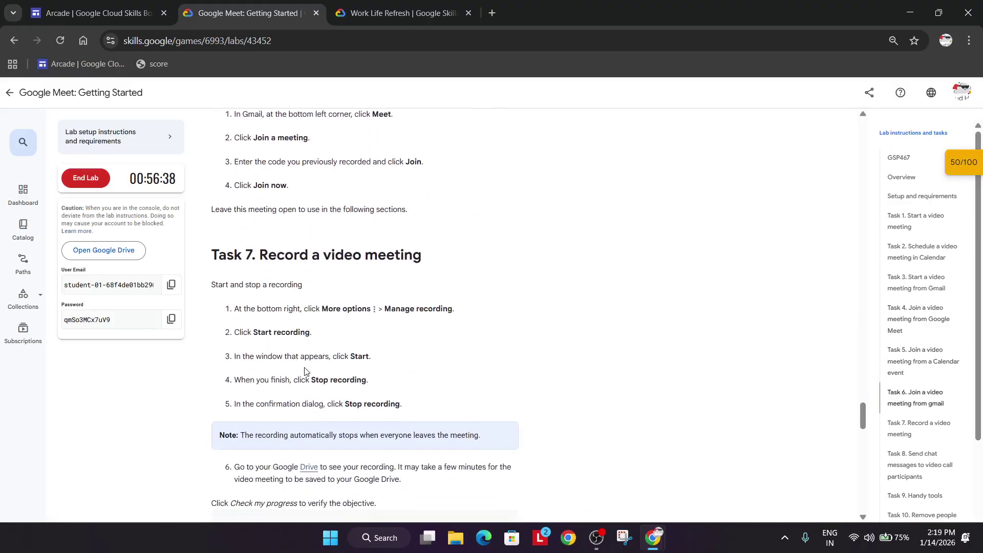
scroll(304, 371, down, 2)
Check progress on the Task 7 recording task, then stop the Meet recording and confirm
click(318, 356)
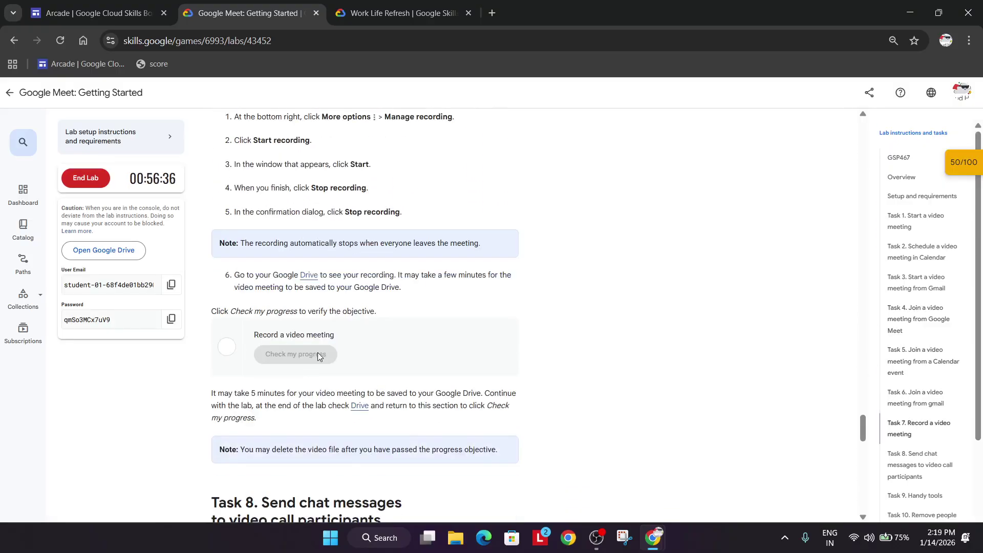
scroll(326, 356, up, 2)
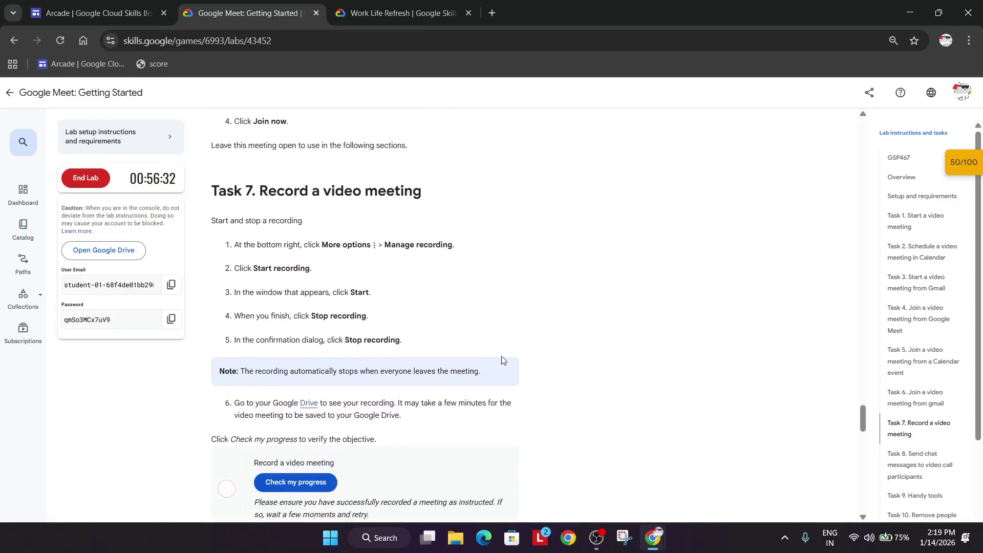
key(alt+Tab)
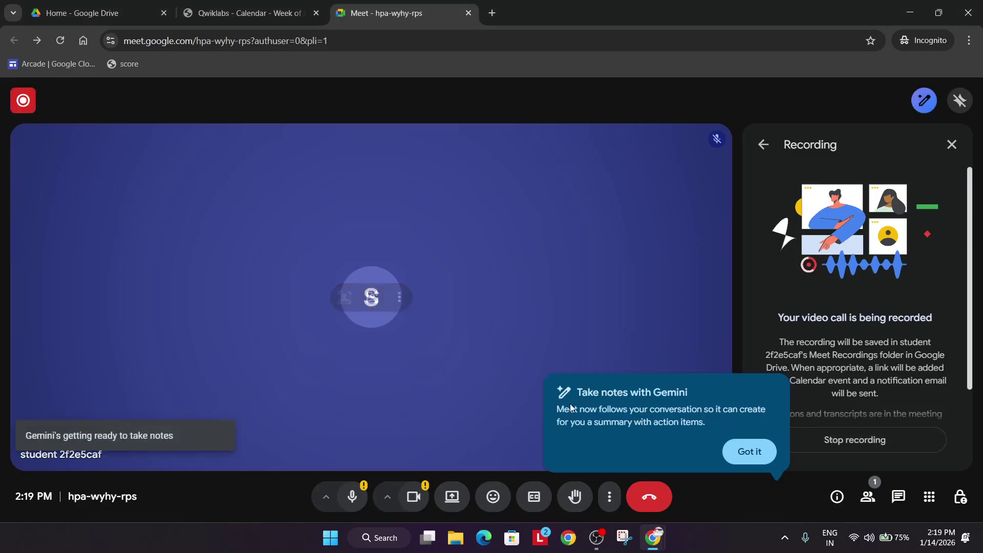
mouse_move(371, 297)
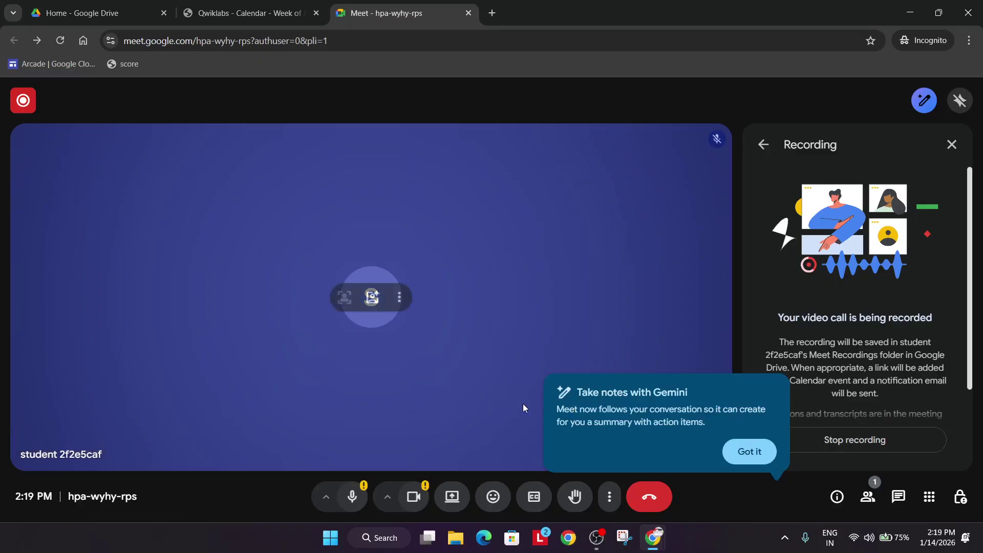
click(877, 440)
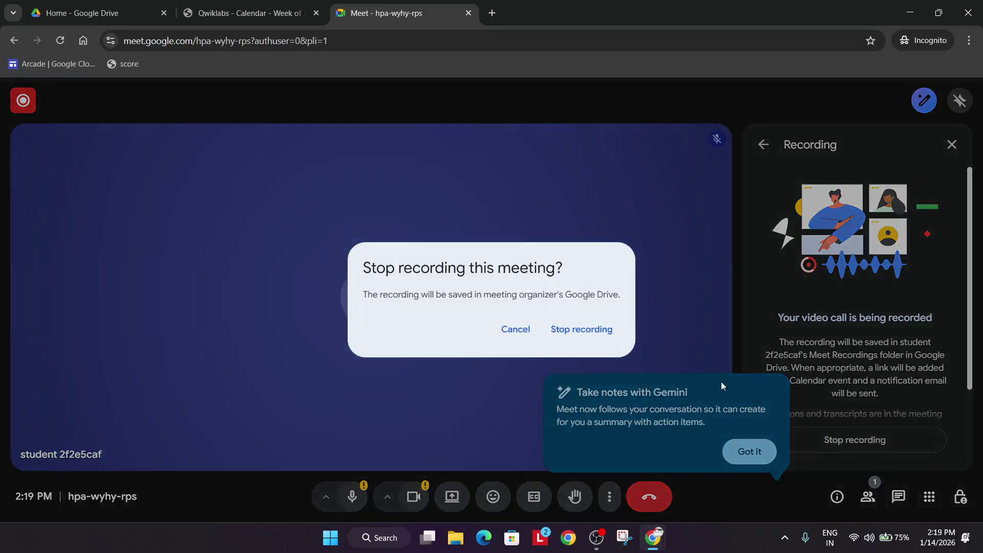
click(591, 328)
Look through My Drive, Activity, Workspaces and Home in Google Drive, reloading, for the recording
click(100, 5)
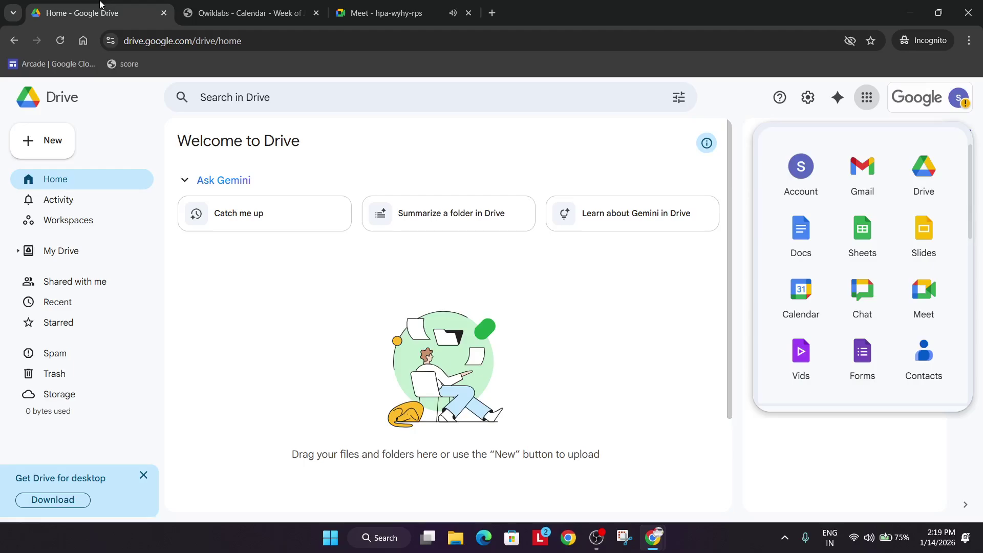
click(97, 255)
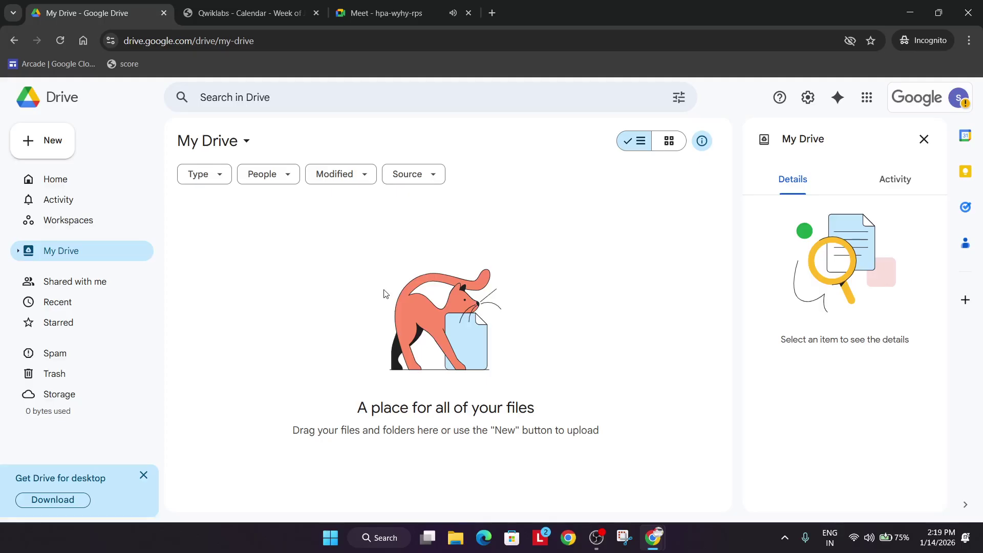
click(62, 41)
click(60, 41)
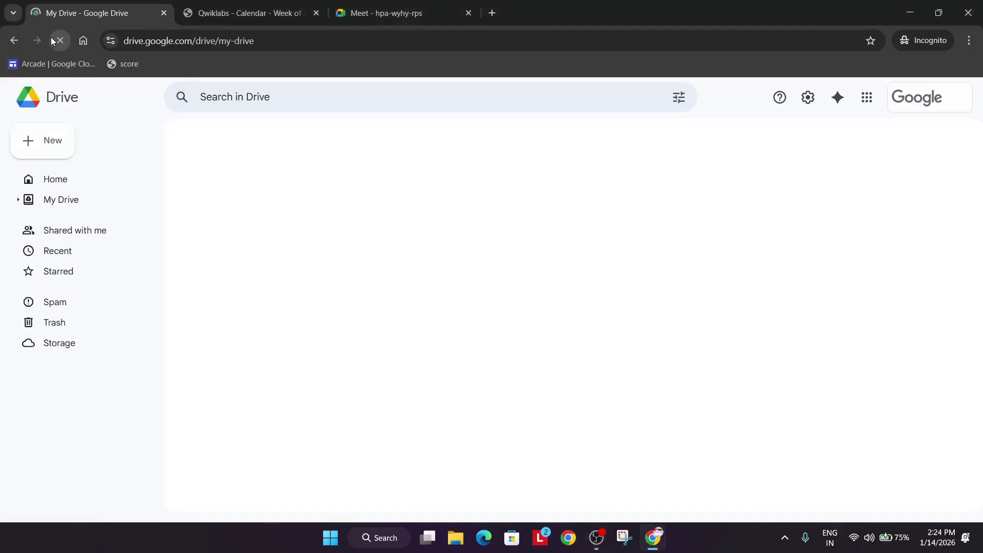
click(70, 199)
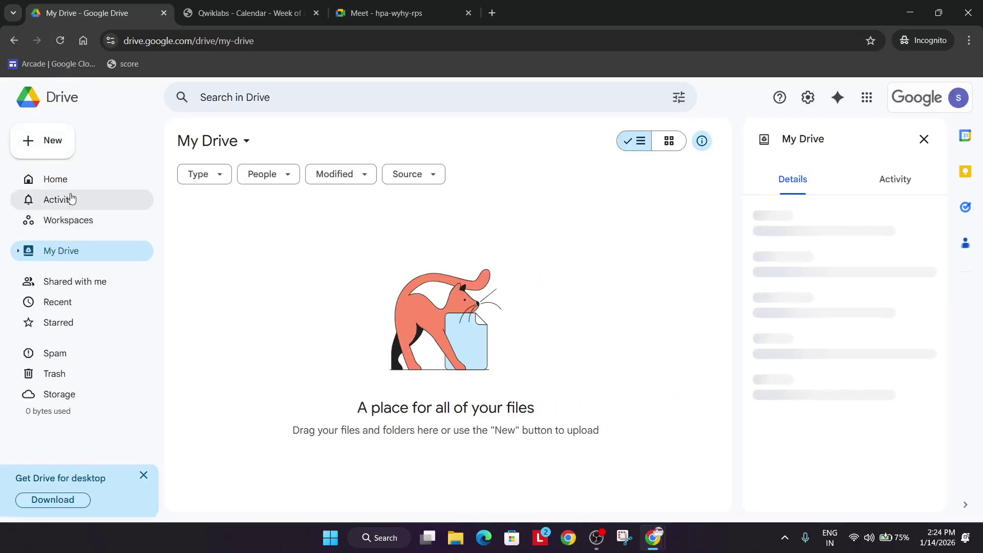
click(77, 219)
click(77, 188)
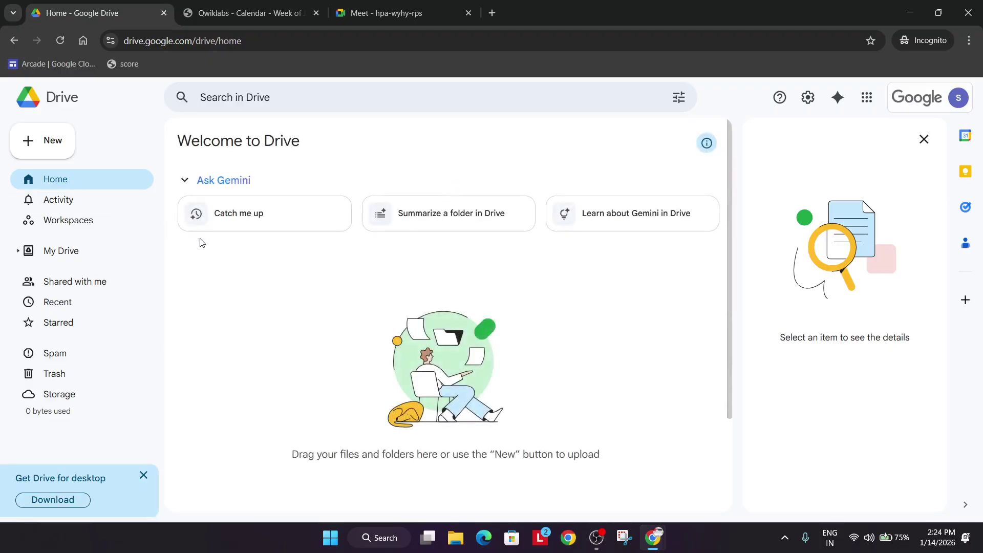
Return to the Meet tab, dismiss the Gemini tip and start a second recording with consent confirmed
click(260, 13)
click(388, 12)
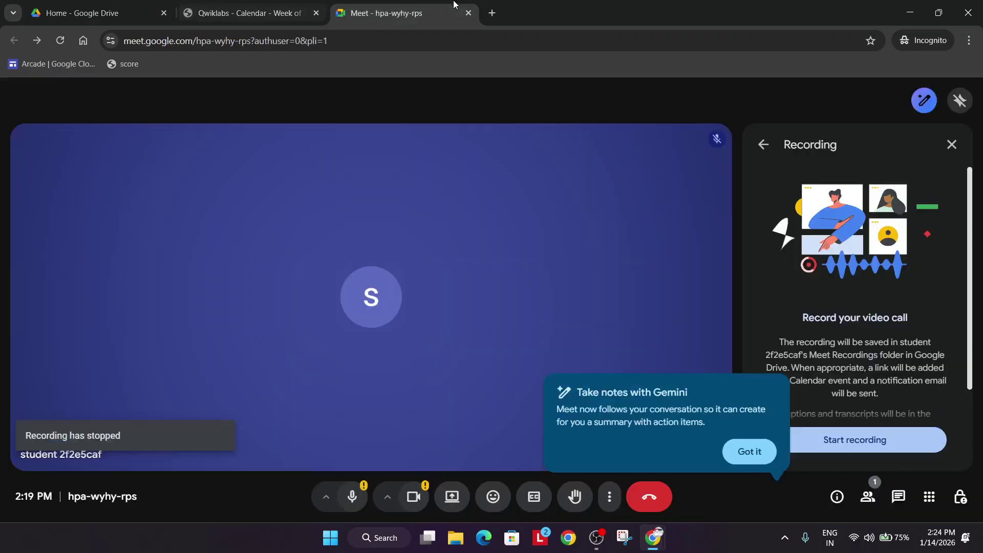
click(745, 451)
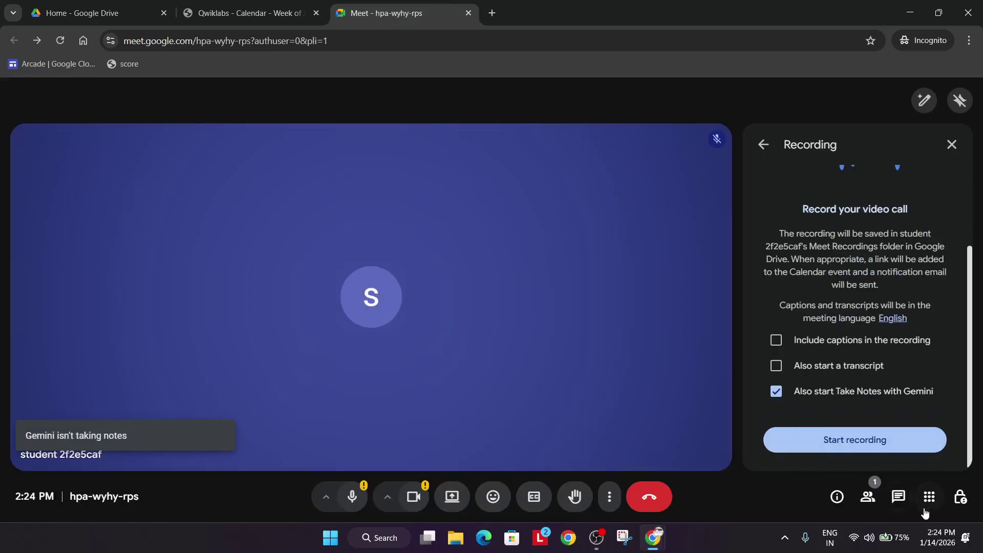
click(936, 504)
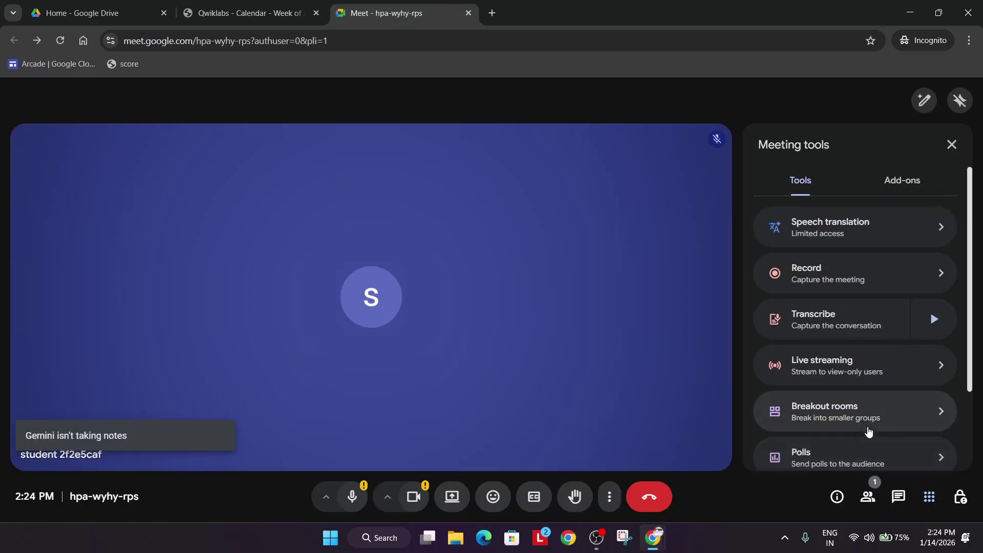
scroll(851, 412, down, 2)
scroll(852, 400, up, 1)
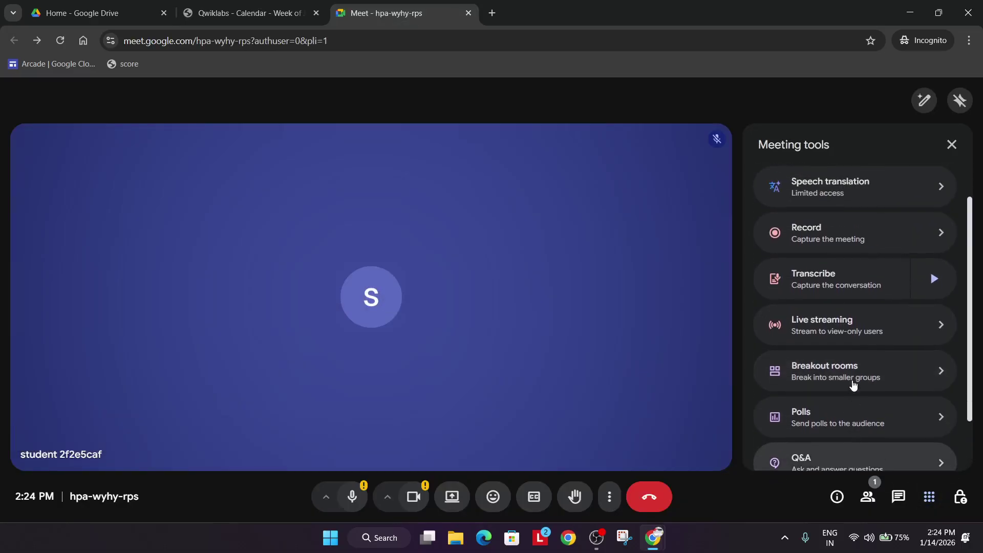
scroll(852, 384, up, 1)
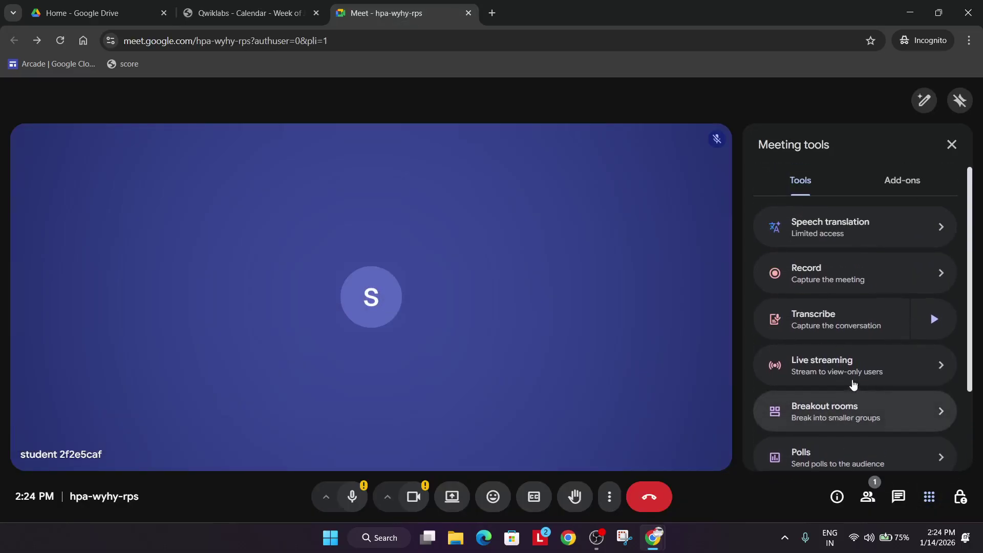
click(829, 279)
click(829, 437)
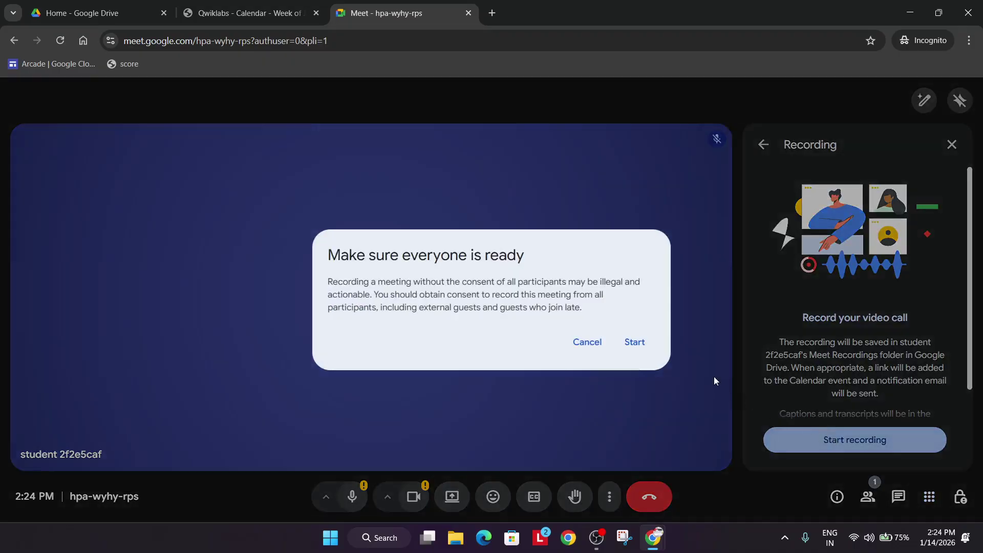
click(634, 344)
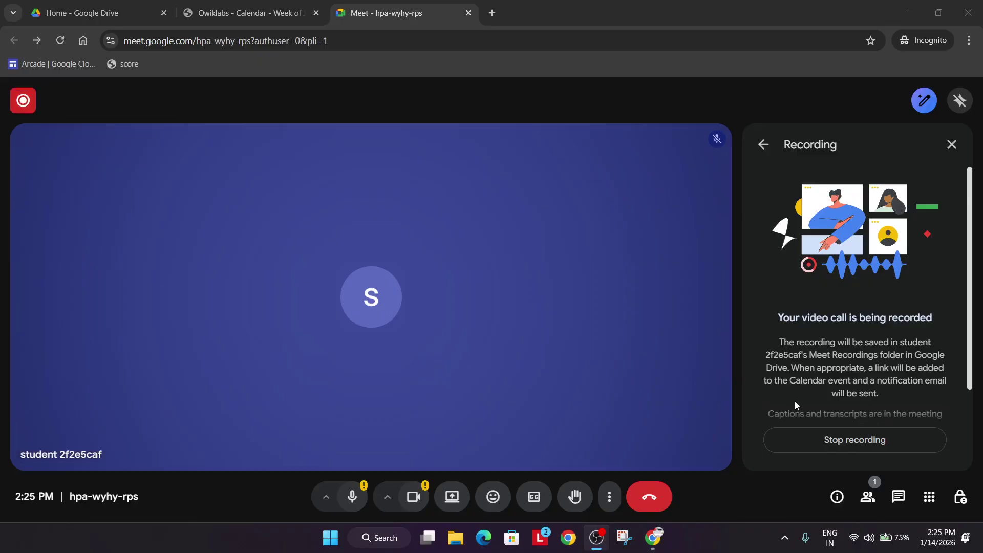
Stop the second recording, confirm, and switch to the Drive tab
click(808, 447)
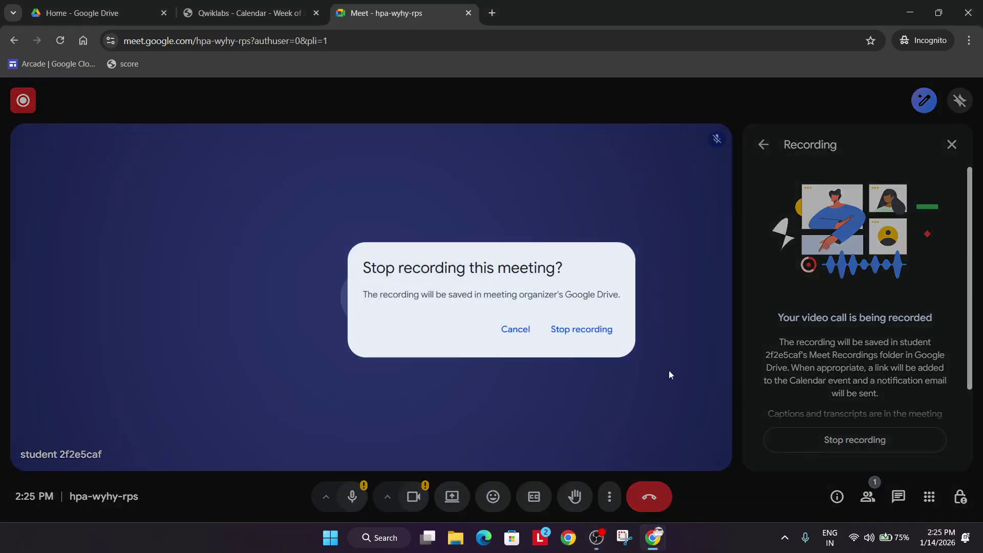
click(606, 337)
click(115, 12)
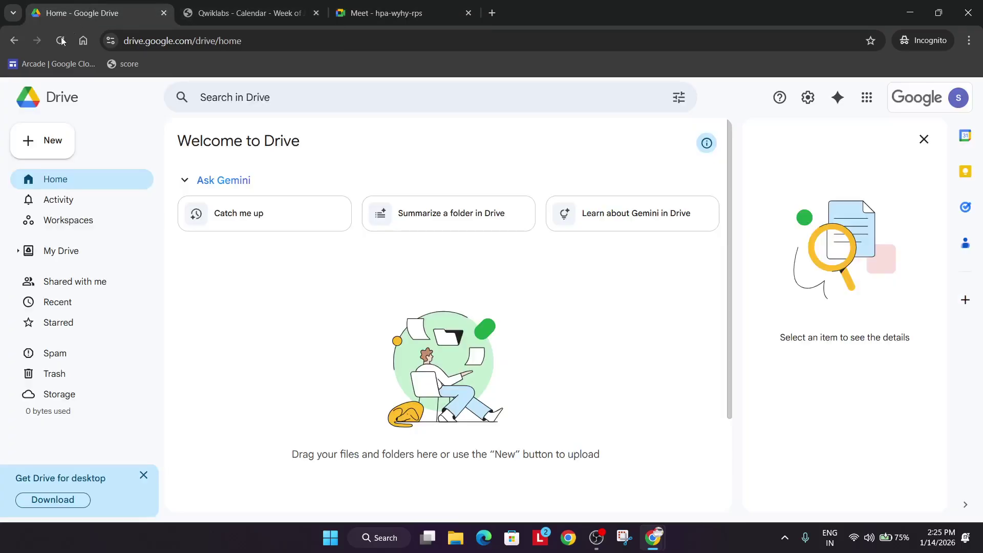
Reload Drive Home so the hpa-wyhy-rps meeting recording appears under Suggested files
click(62, 43)
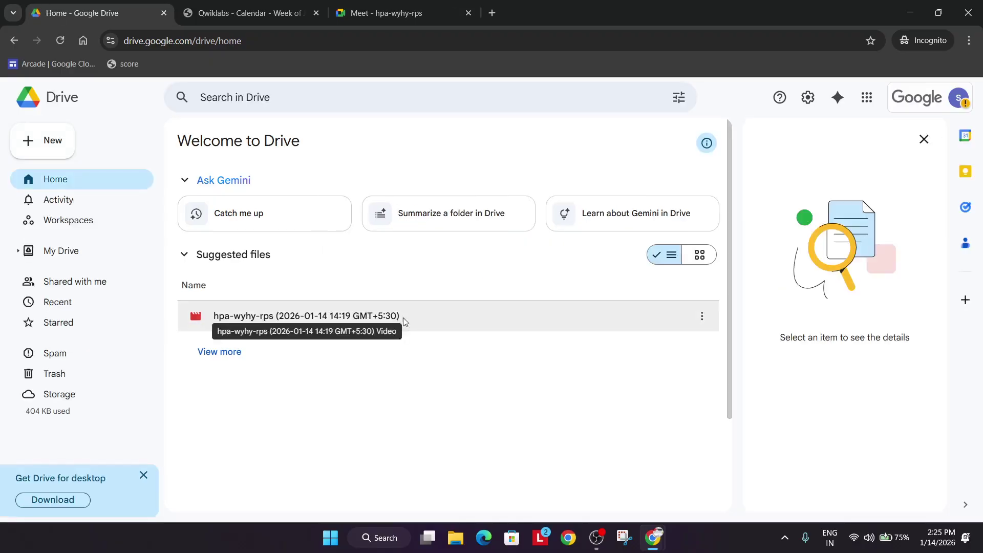
Pass the Task 7 progress check for 100/100, then end the lab and confirm
mouse_move(653, 538)
click(587, 480)
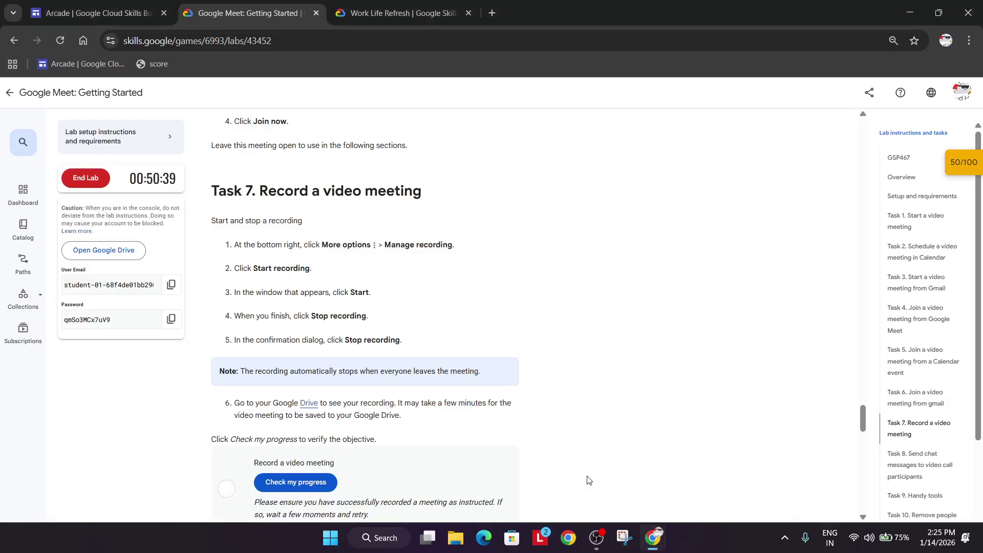
click(325, 482)
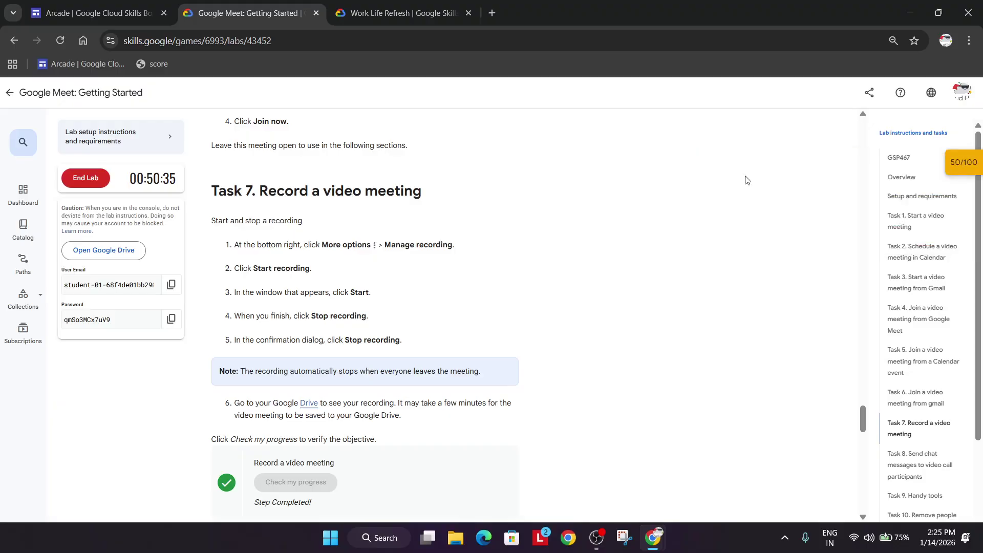
click(85, 177)
click(586, 330)
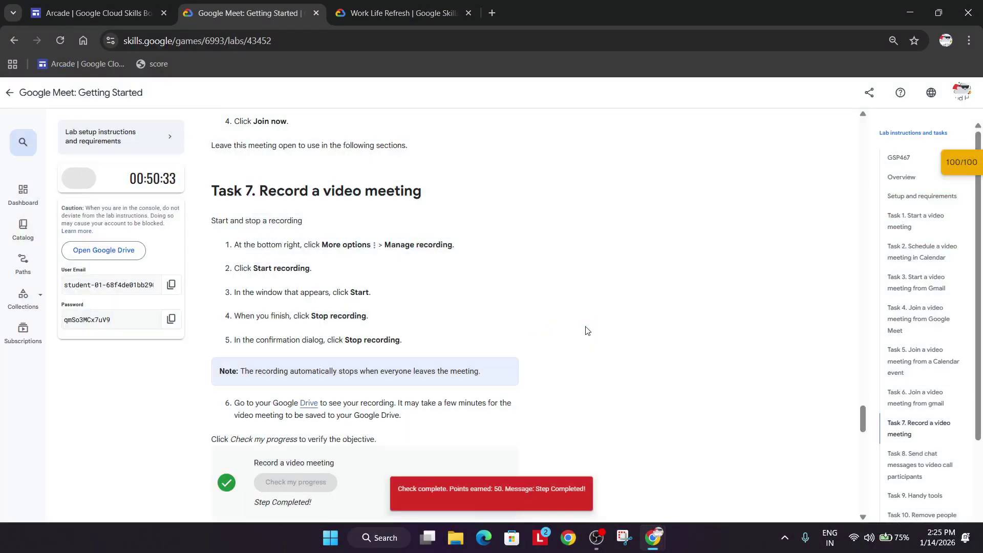